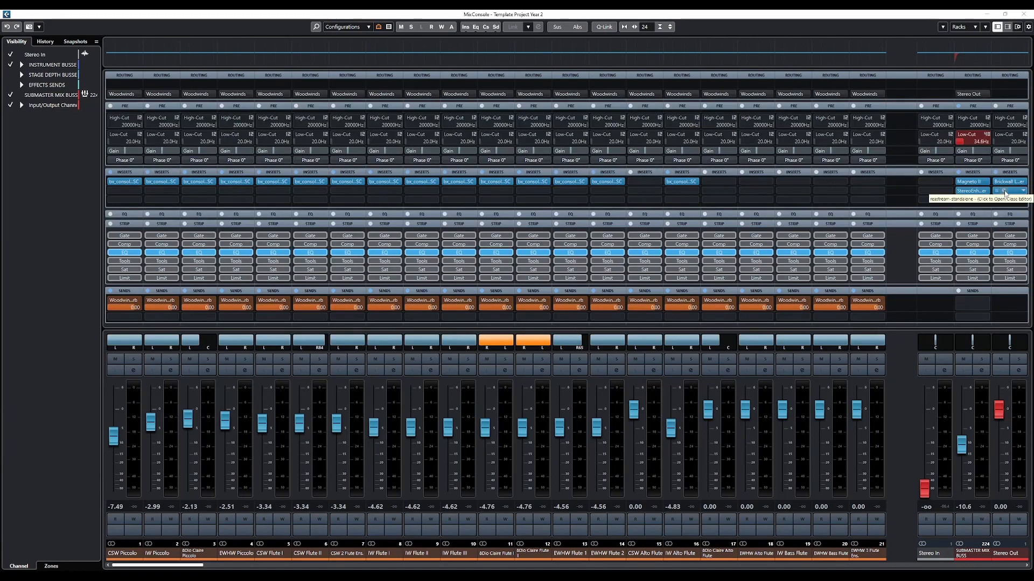
- Inspect the Brickwall Limiter and reastream-standalone inserts on the Stereo Out channel, closing each plug-in window after viewing
click(1004, 184)
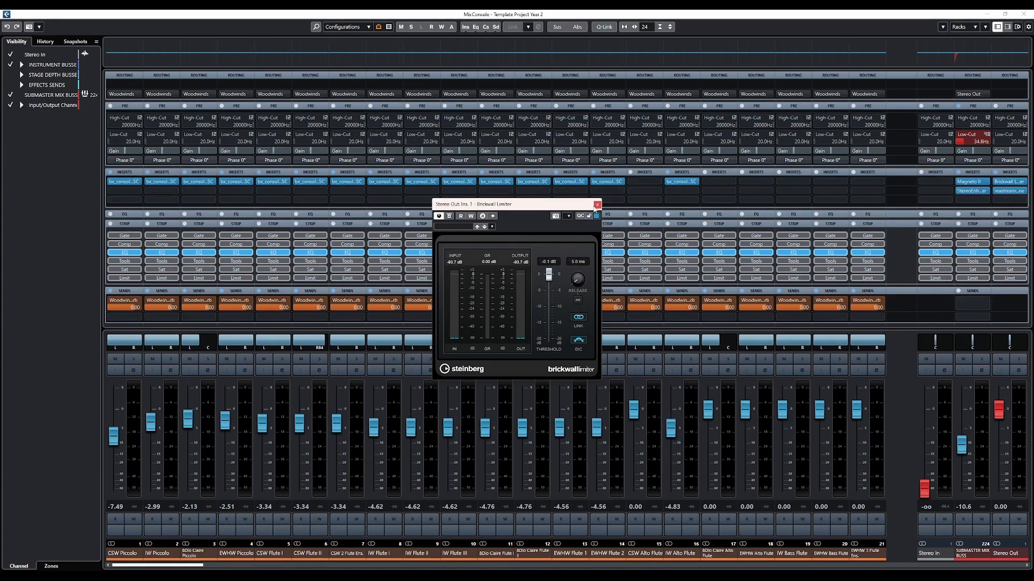
click(597, 205)
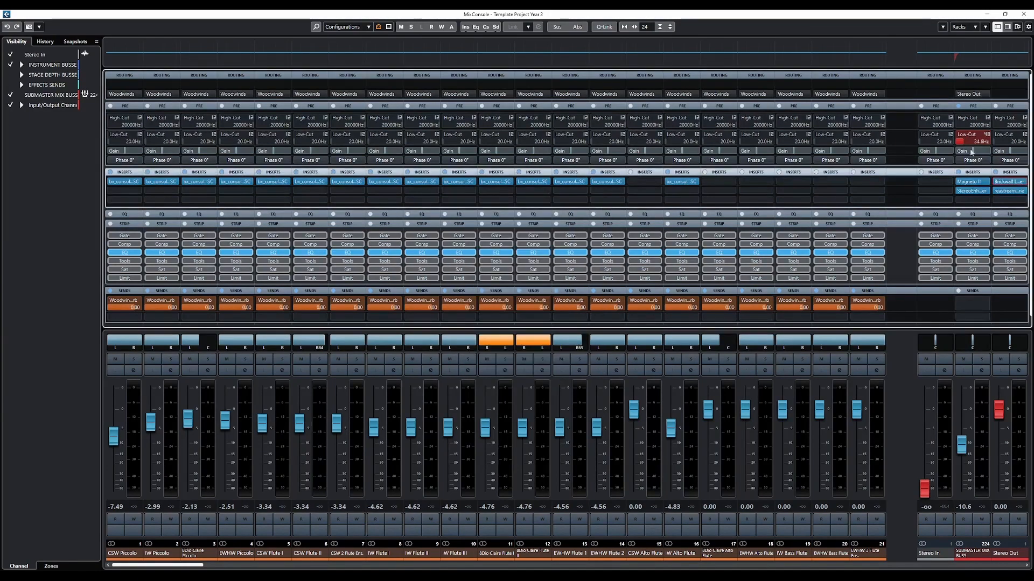
click(1004, 193)
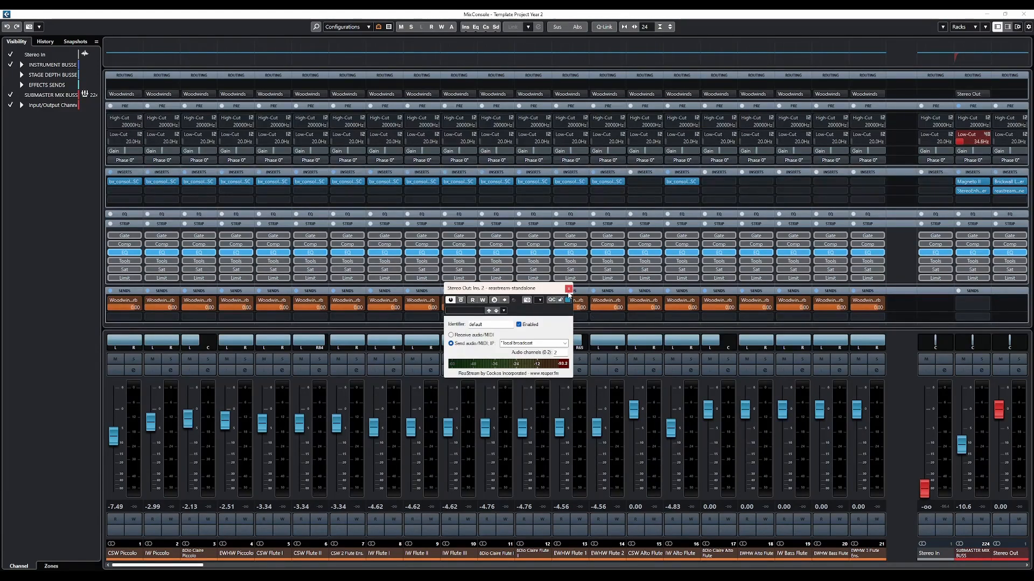
click(568, 289)
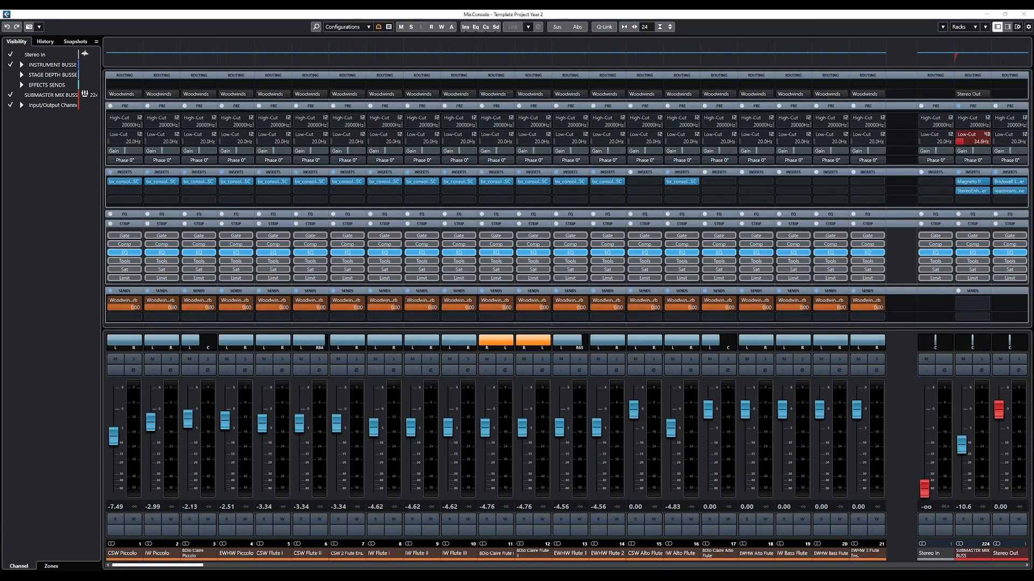
- Inspect the Magneto II and StereoEnhancer inserts on the SUBMASTER MIX BUSS channel, closing each plug-in window after viewing
drag(312, 197, 498, 215)
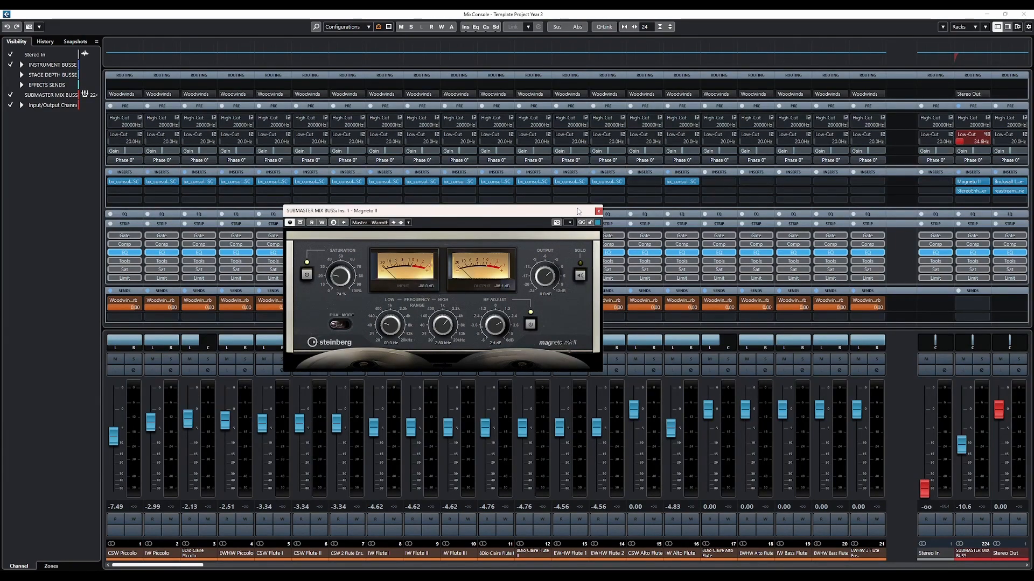
click(598, 211)
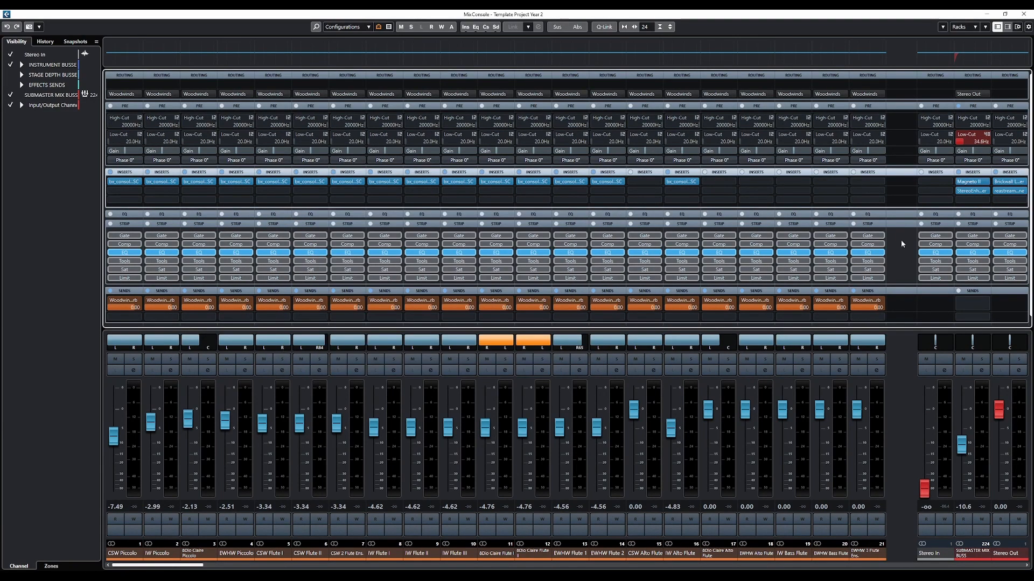
click(972, 191)
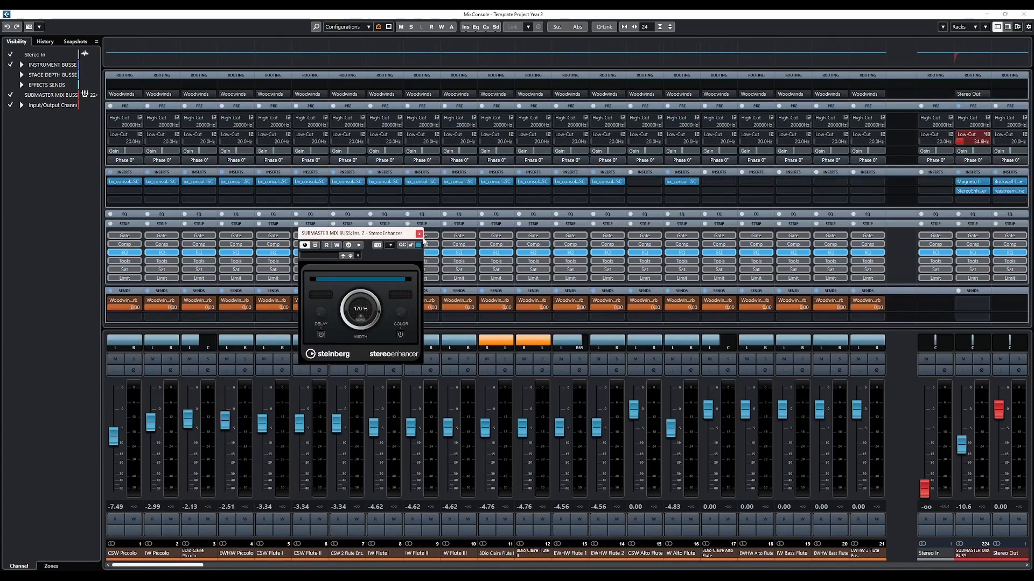
click(419, 234)
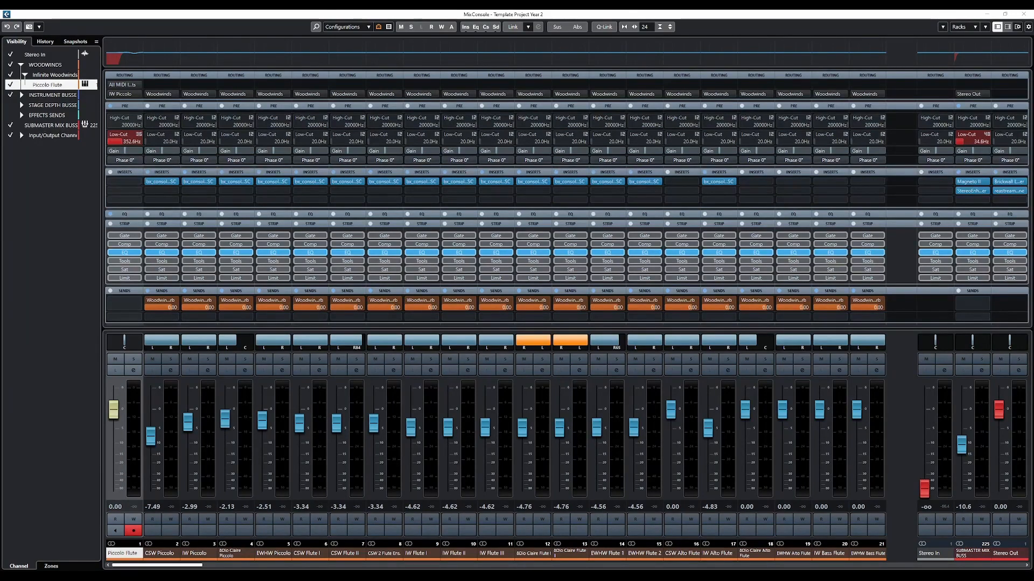
- Review the Piccolo Flute channel's equalizer settings and the IW Piccolo channel's bx_console Focusrite SC insert, closing each window after viewing
click(134, 371)
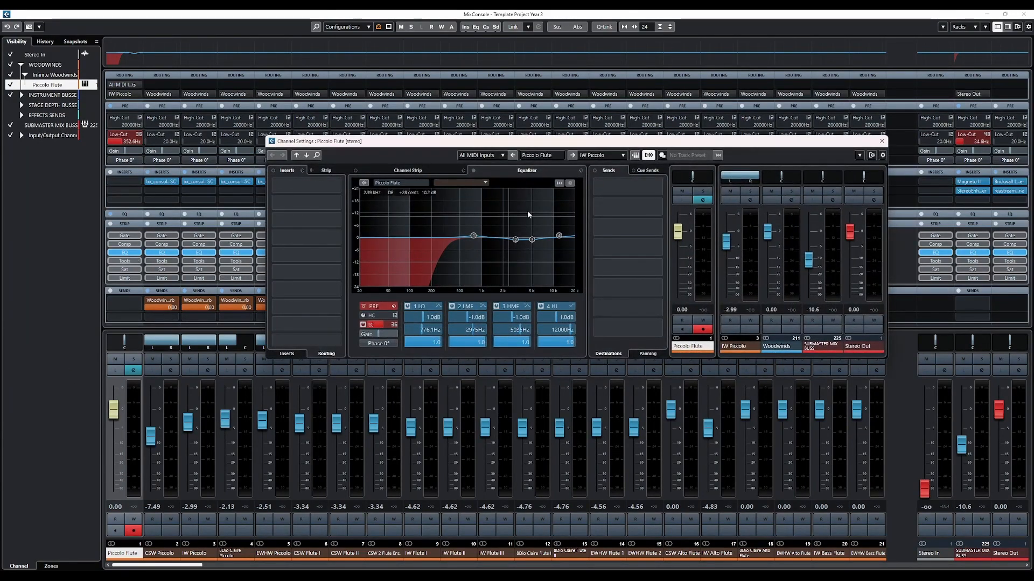
drag(624, 149, 533, 142)
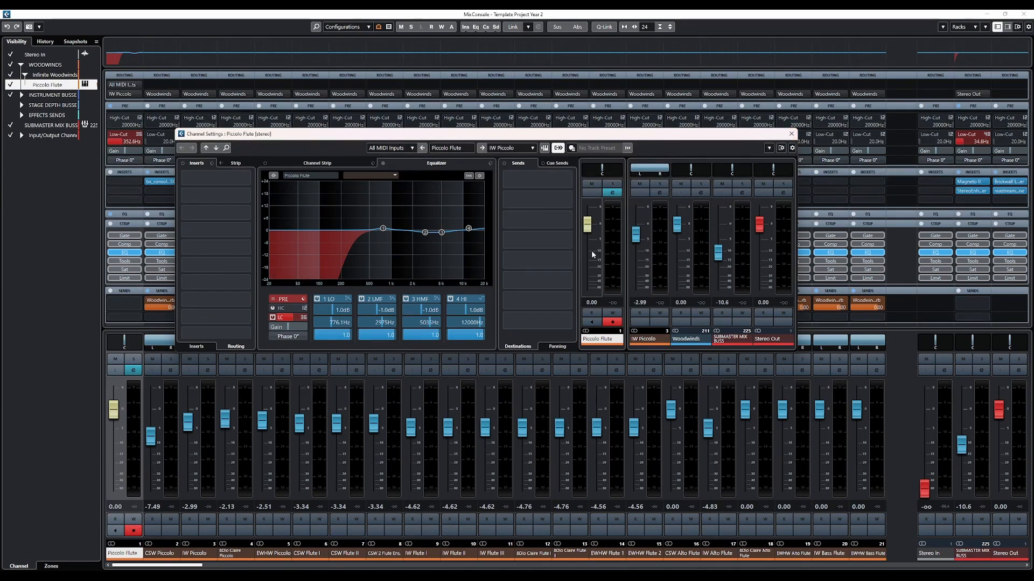
click(791, 134)
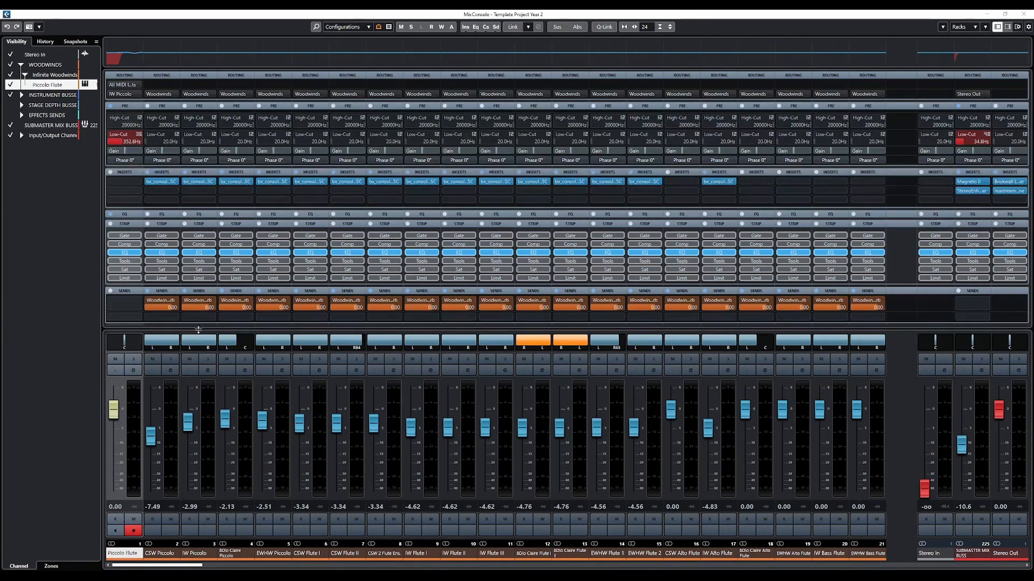
click(199, 182)
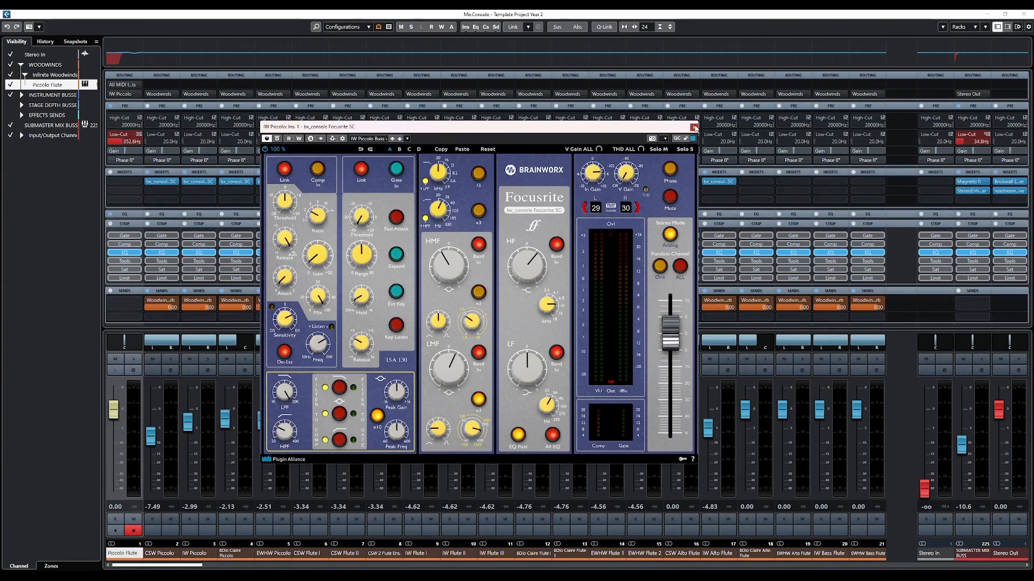
click(694, 127)
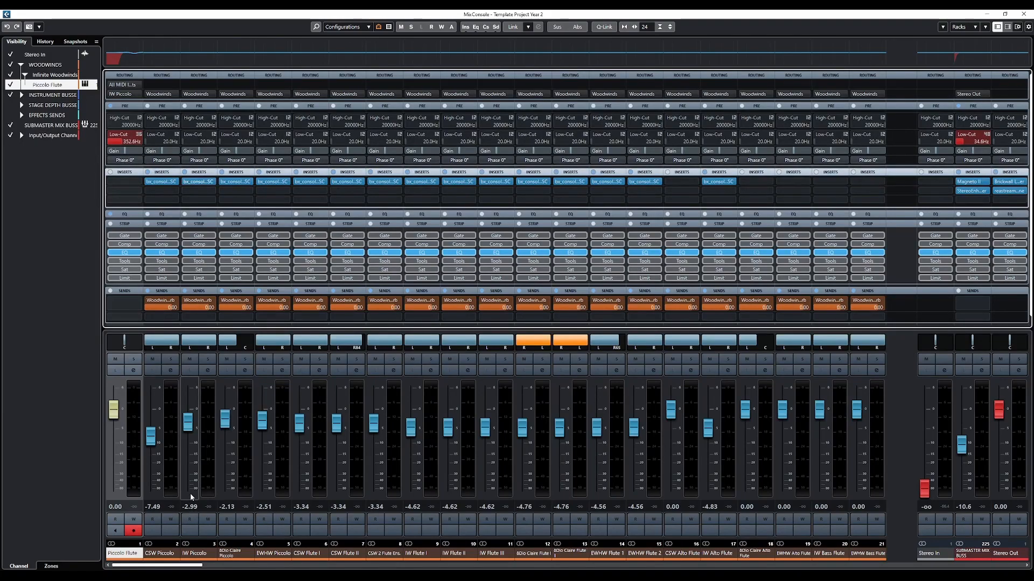
- Make the stage depth busses and the effects sends visible in the mixer
click(9, 105)
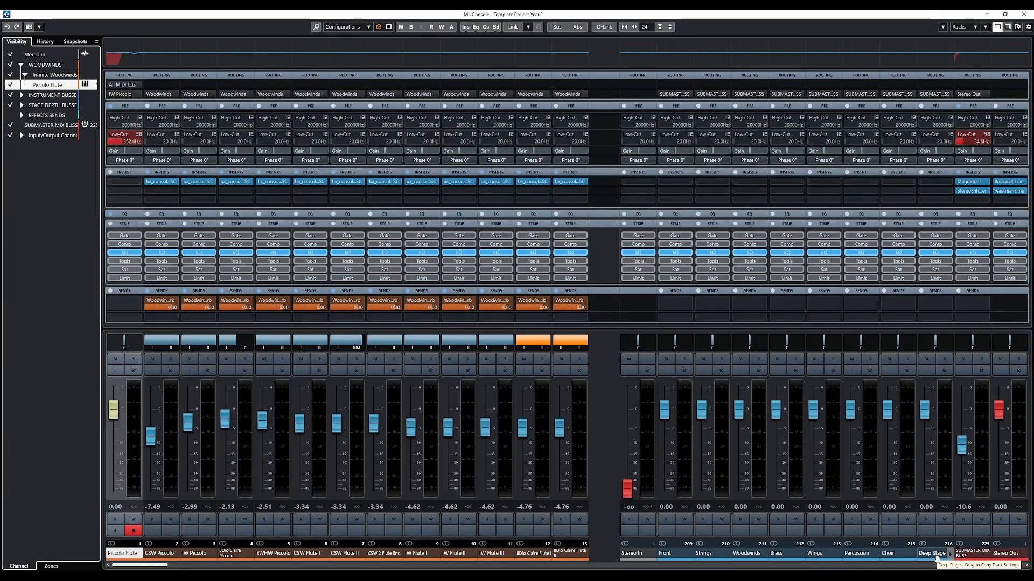
click(10, 116)
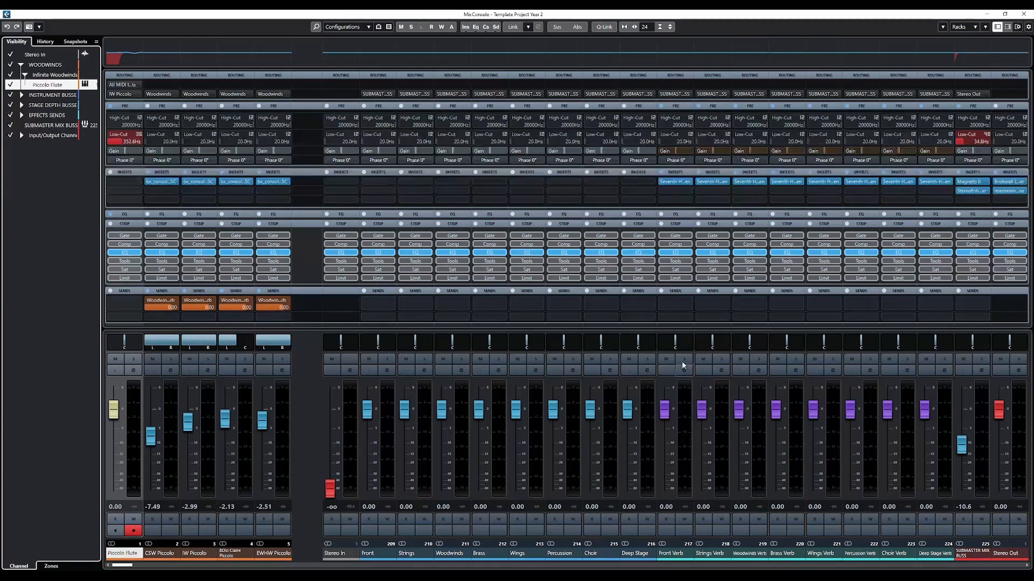
- Open the Seventh Heaven reverbs on Front Verb and Strings Verb, compare their settings side by side, and overlap their windows
click(668, 183)
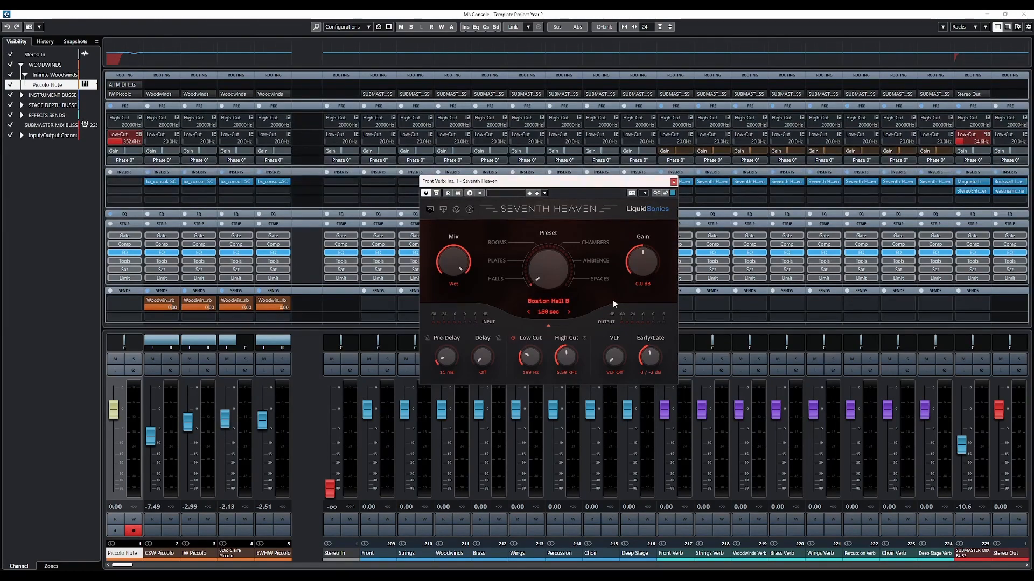
drag(583, 188, 396, 179)
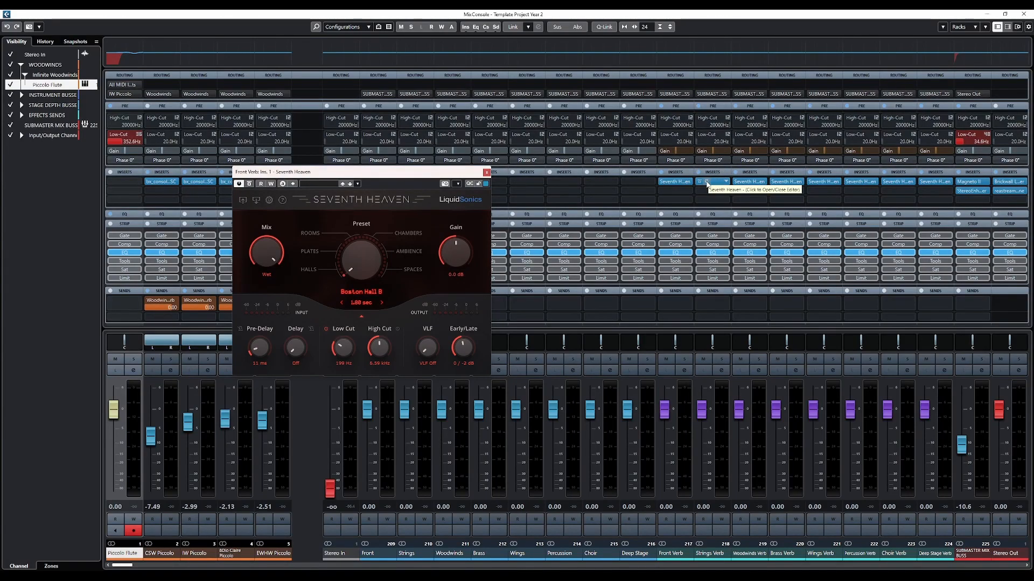
click(707, 185)
drag(511, 182, 599, 175)
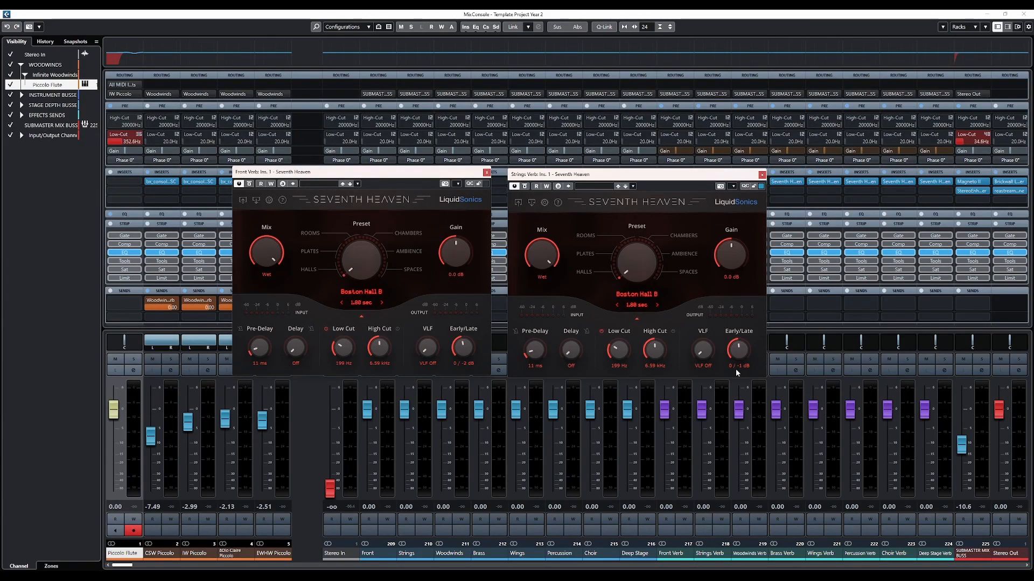
drag(385, 175, 267, 180)
drag(608, 179, 233, 176)
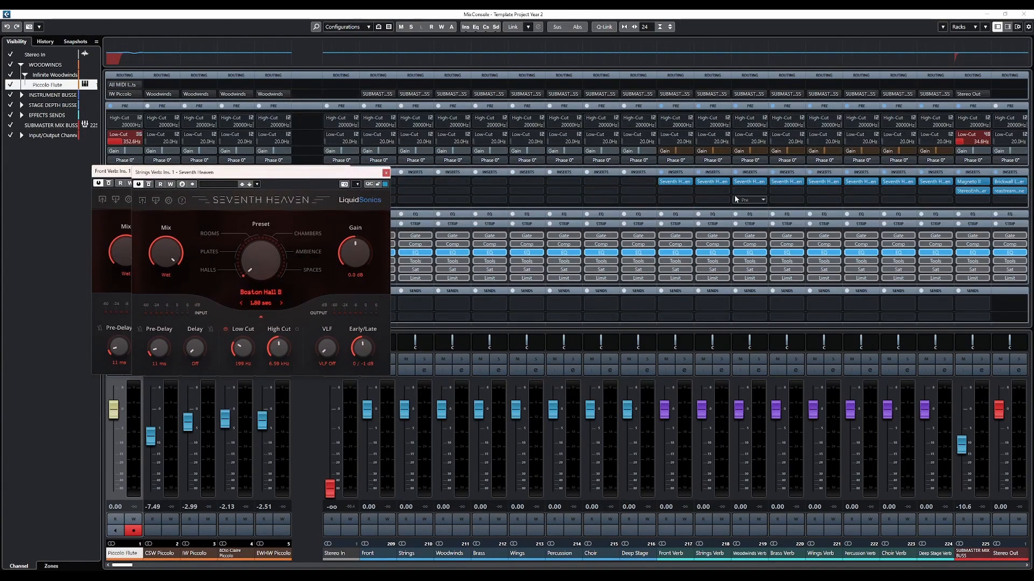
- Open the Seventh Heaven reverbs on Woodwinds Verb and Brass Verb and cascade their windows beside the Strings Verb one for comparison
click(749, 182)
drag(560, 185, 321, 175)
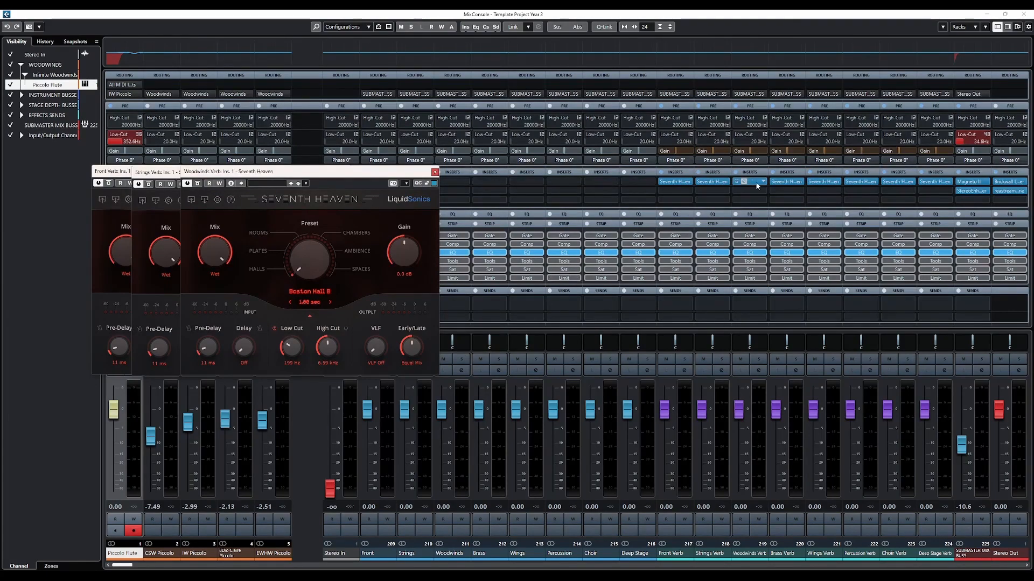
click(778, 183)
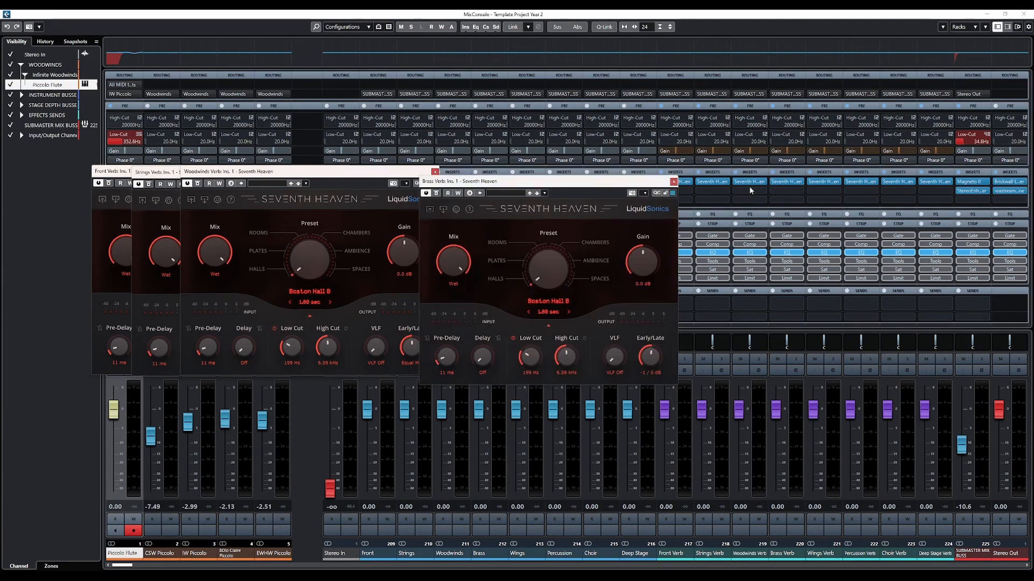
drag(595, 181, 405, 168)
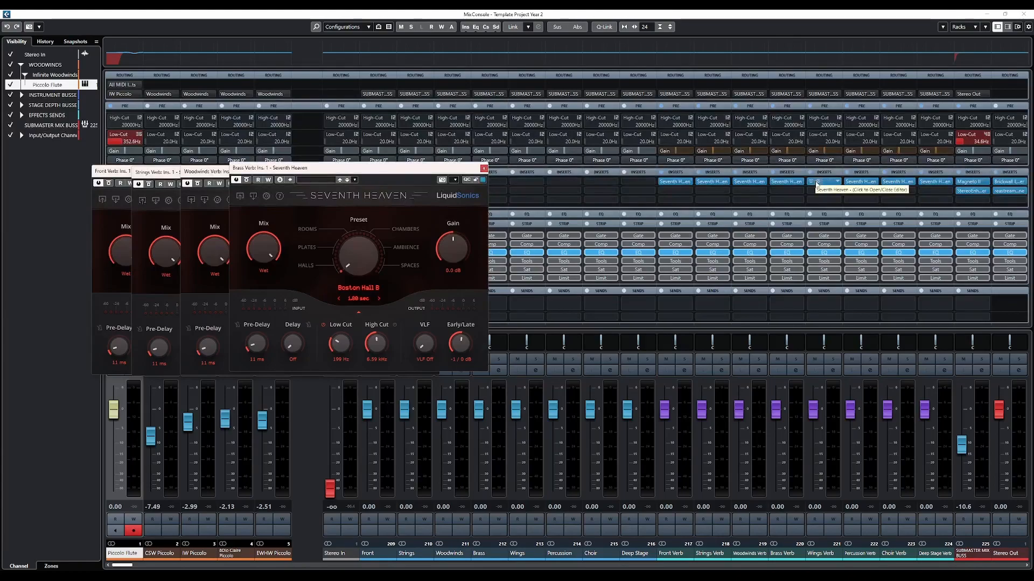
- Open the Seventh Heaven reverbs on Wings, Percussion, Choir and Deep Stage Verb to compare their settings with the other reverb windows
click(816, 184)
drag(603, 187, 443, 178)
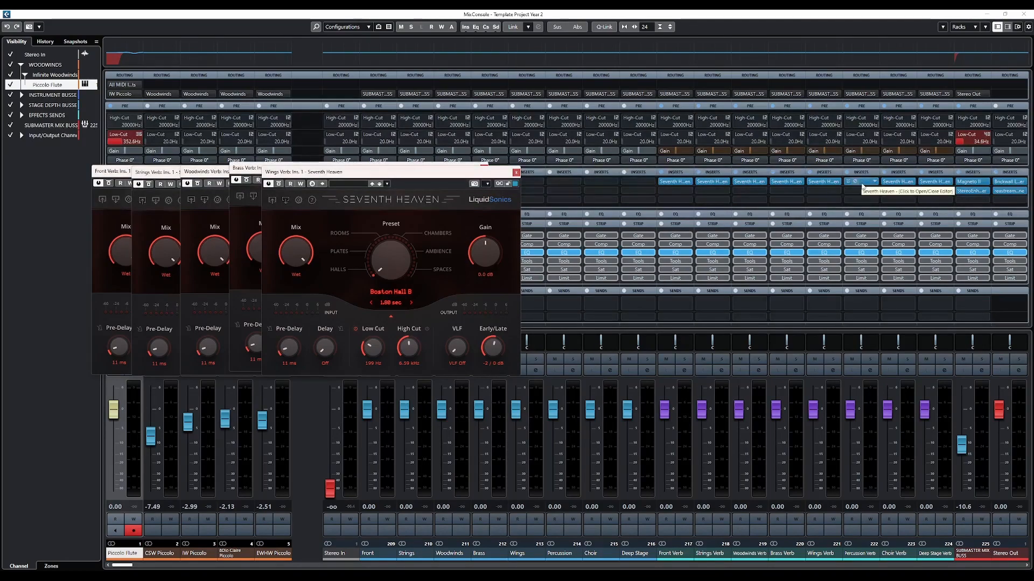
click(858, 183)
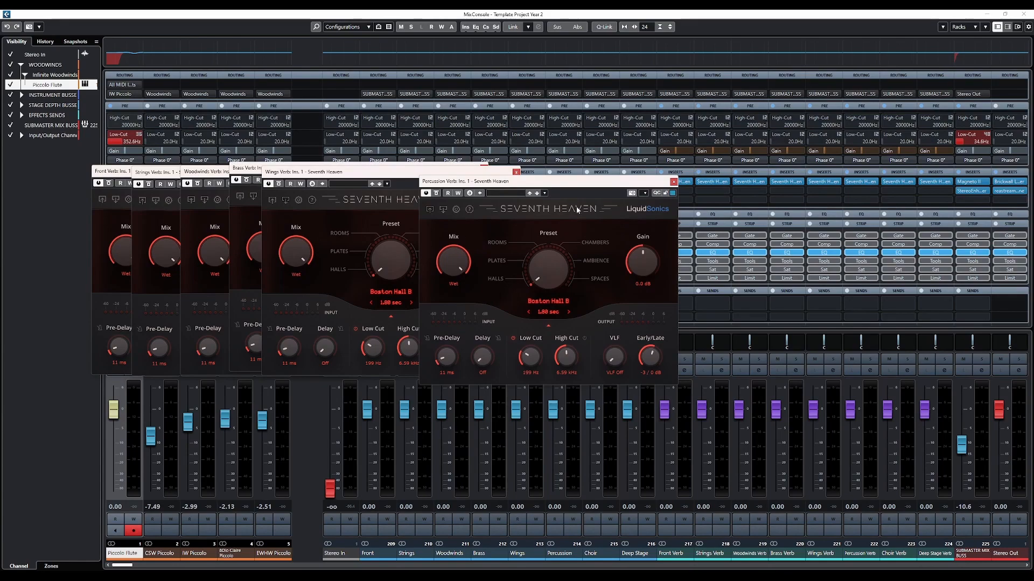
drag(577, 210, 461, 204)
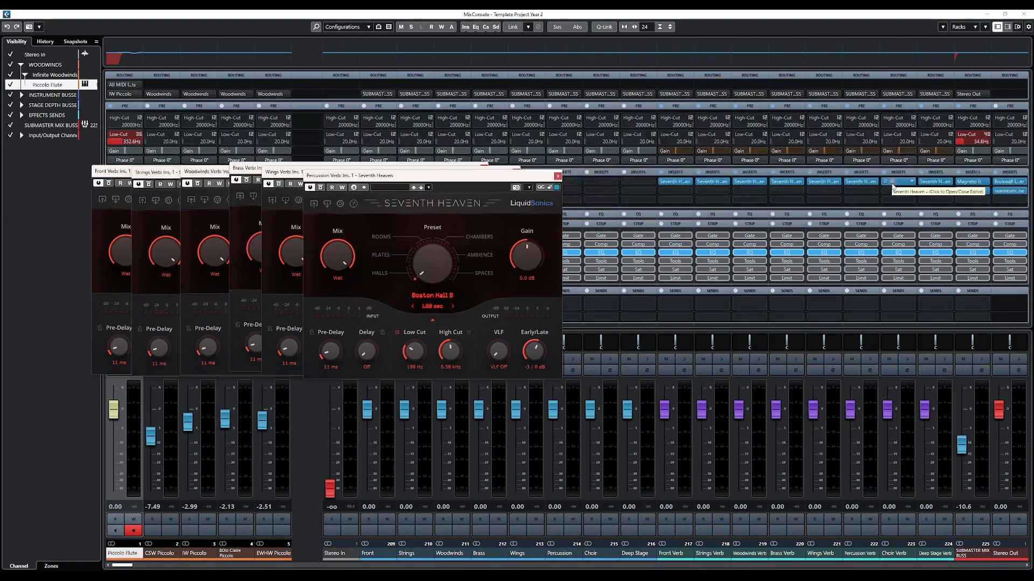
click(892, 185)
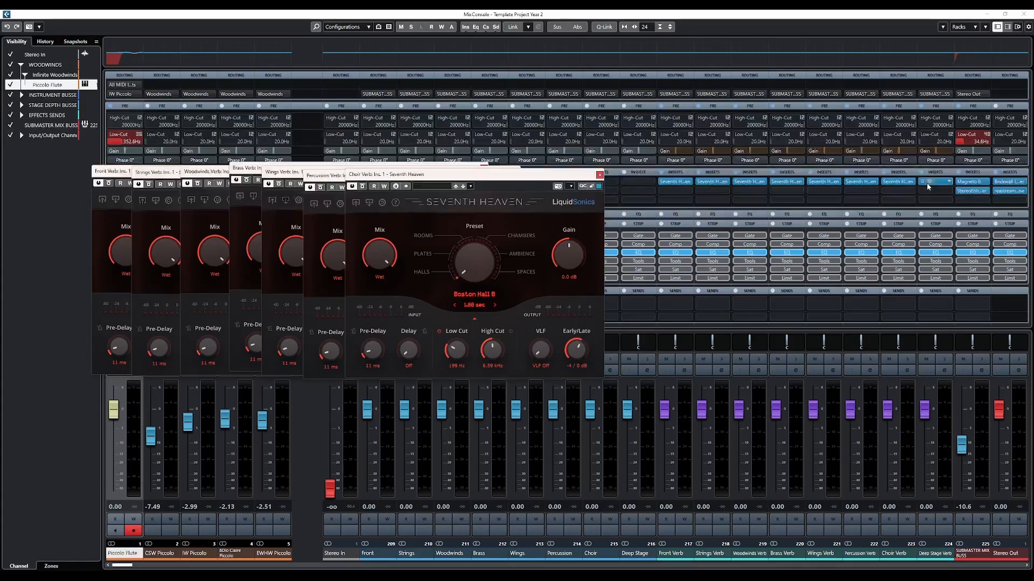
click(928, 186)
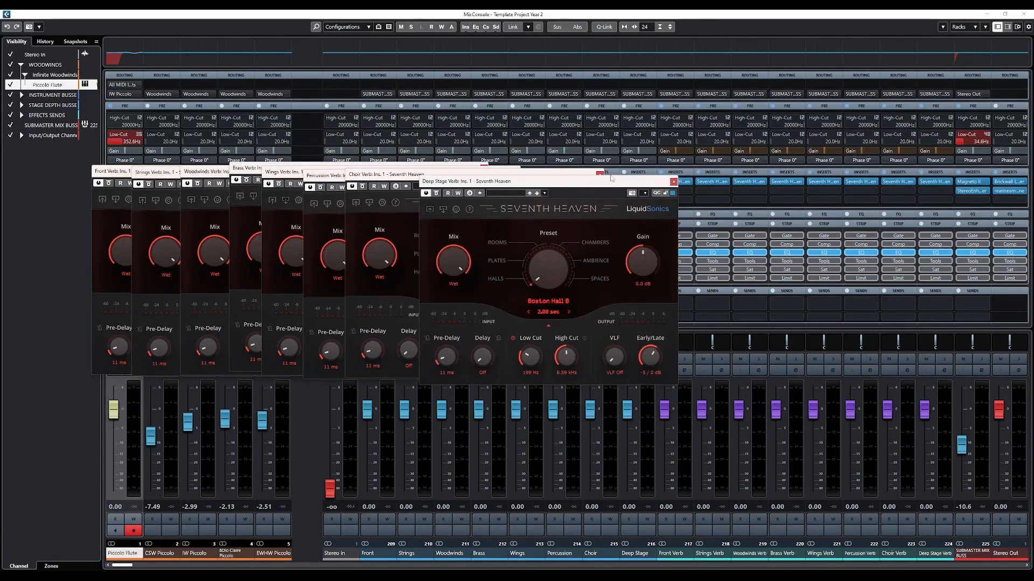